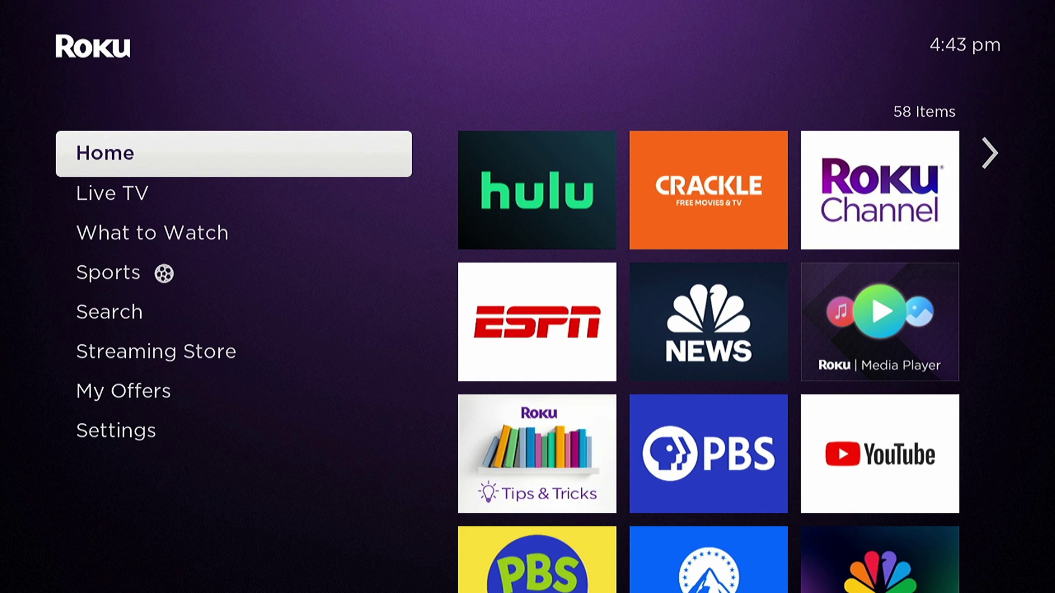
Browse from the home menu into the Roku network settings options
key(Down)
key(Down)
key(Down)
key(Down)
key(Down)
key(Down)
key(Down)
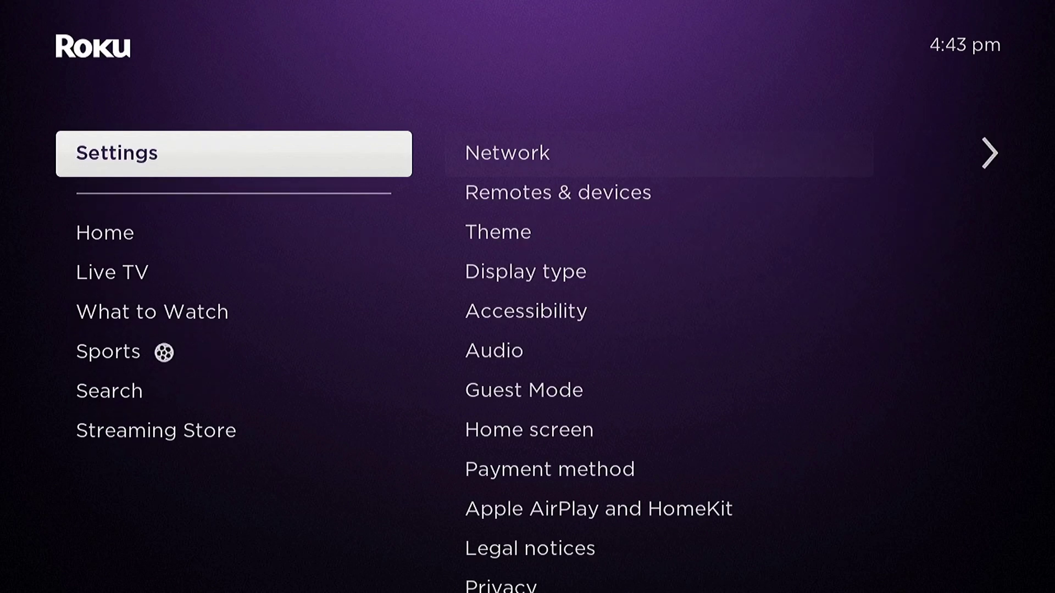
key(Right)
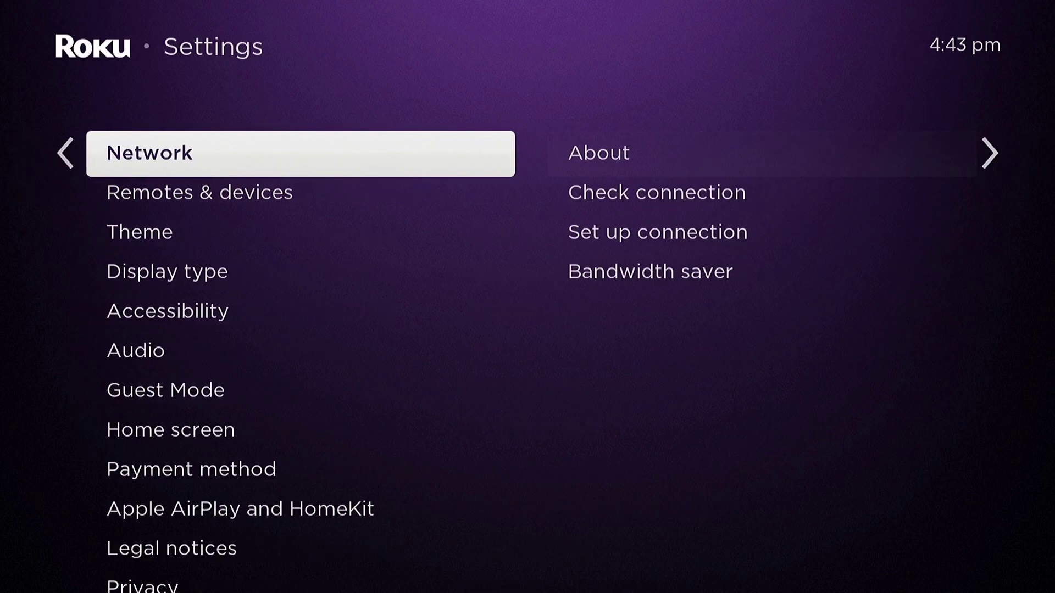
key(Right)
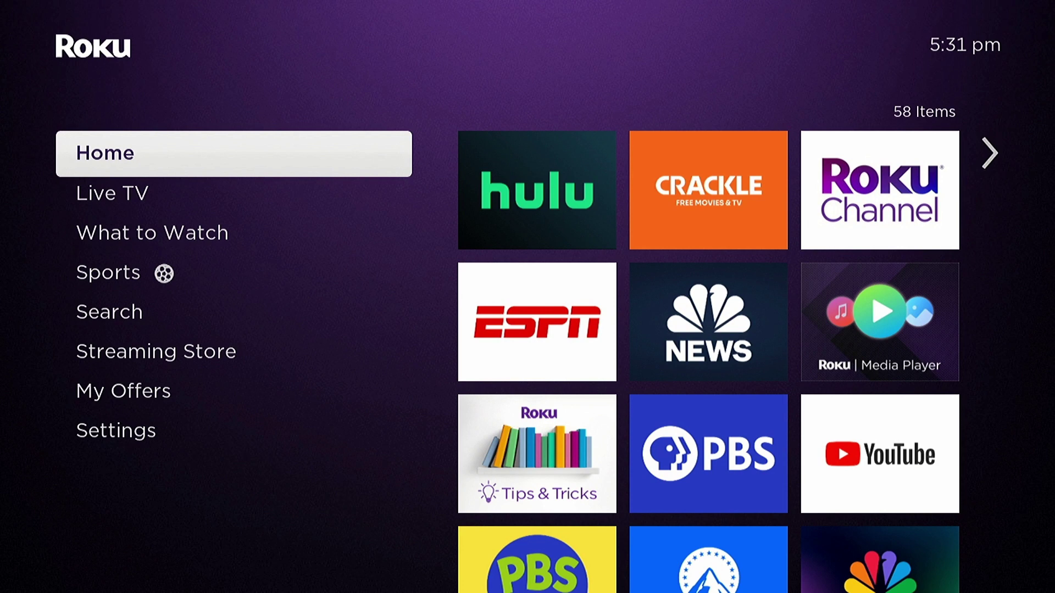
Open Settings > System > About to show the TV's model and software details
key(Down)
key(Down)
key(Down)
key(Down)
key(Down)
key(Down)
key(Down)
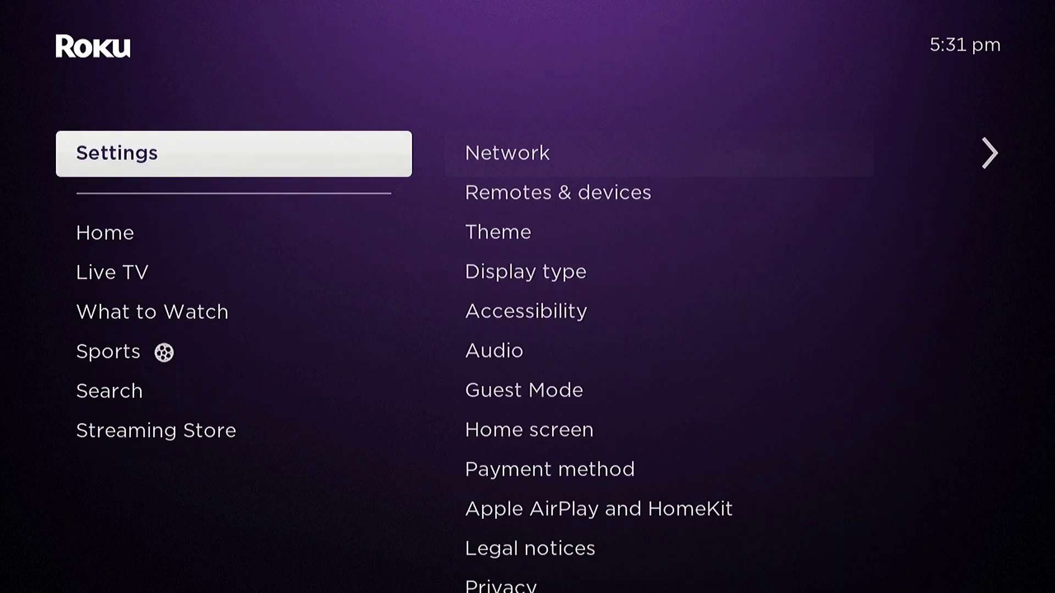
key(Right)
key(Up)
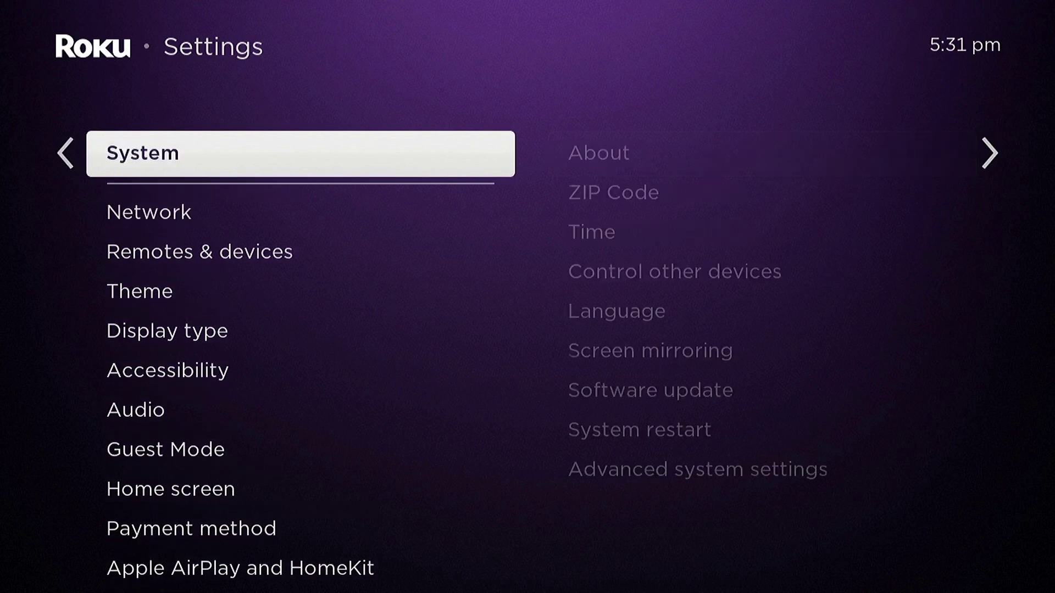
key(Right)
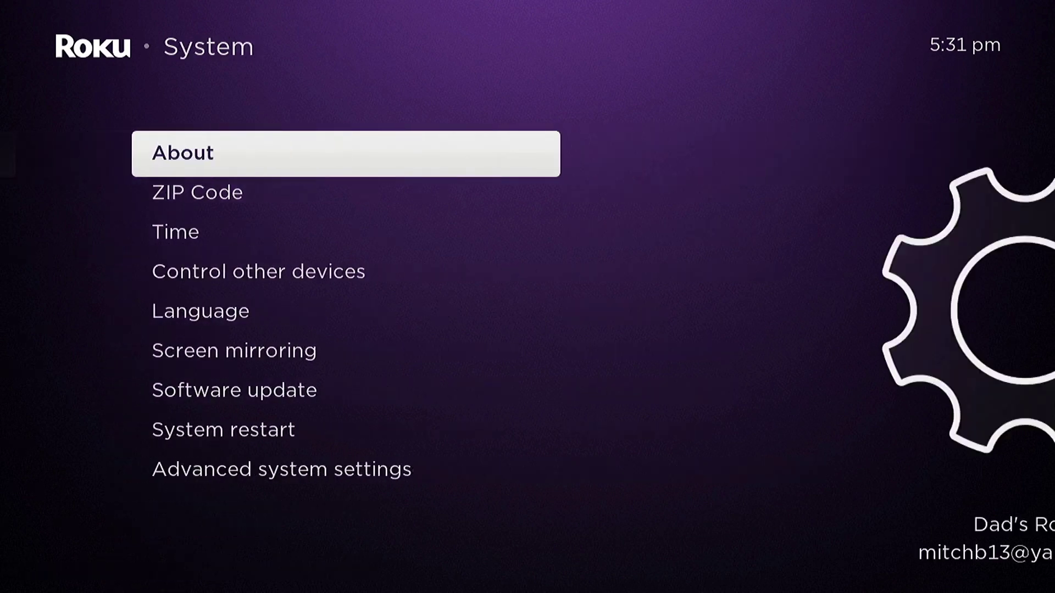
key(Return)
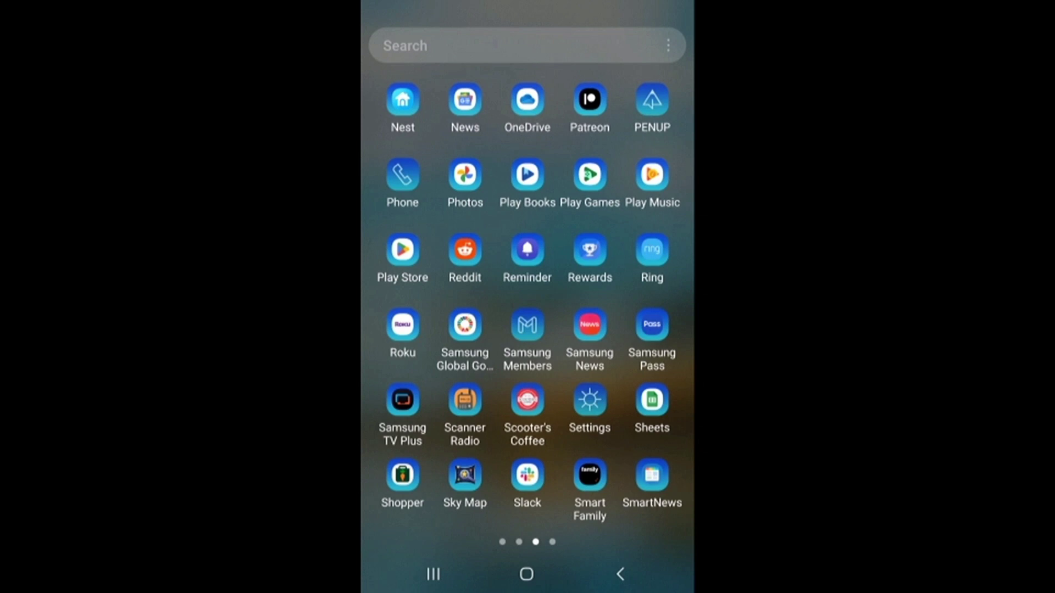
Launch the Roku phone app and list the Bedroom and Guest bedroom Roku devices
click(402, 326)
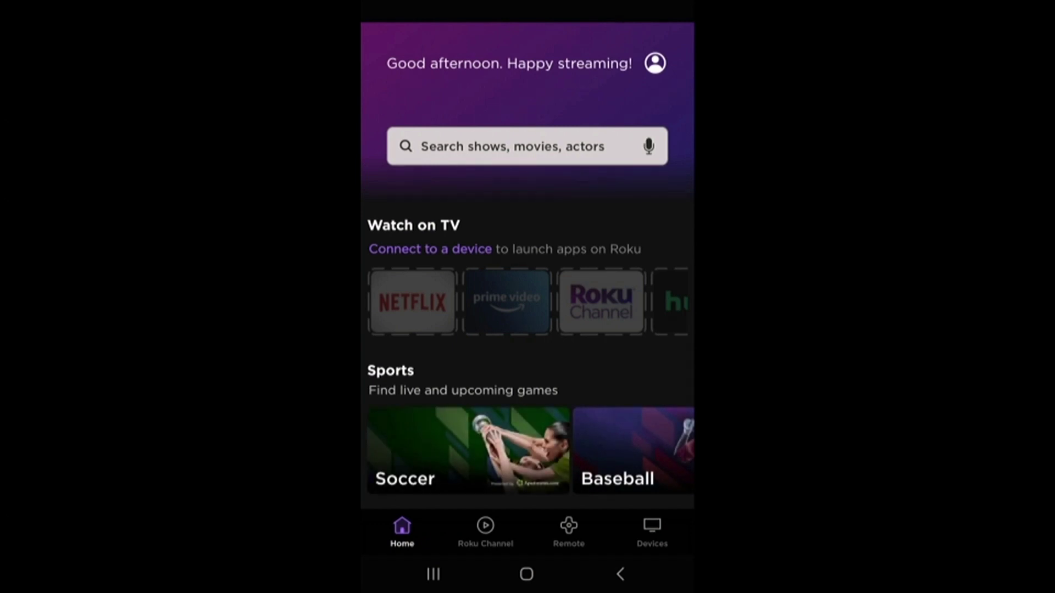
click(652, 531)
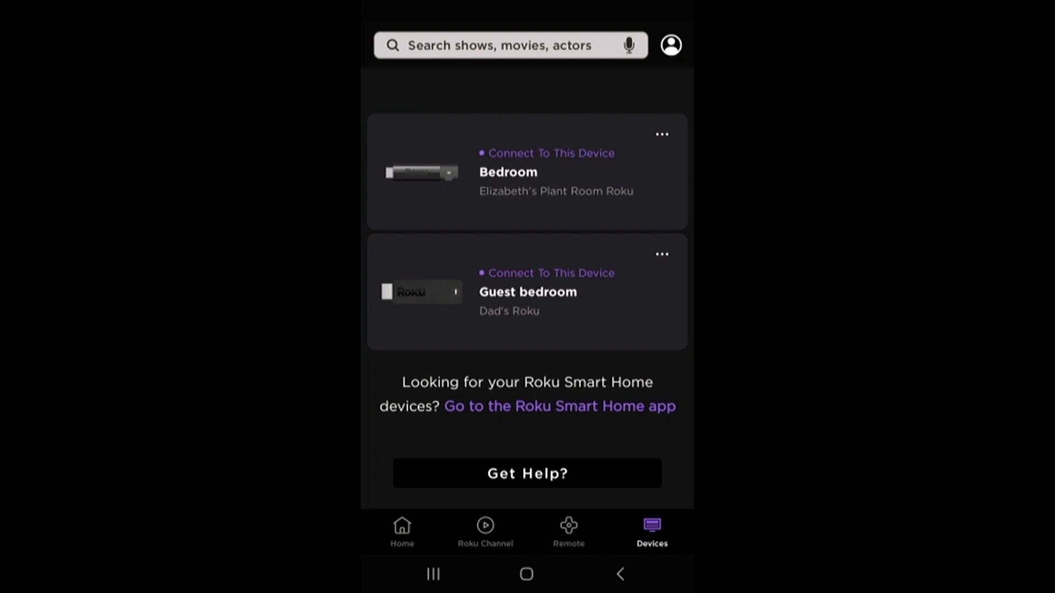
click(527, 292)
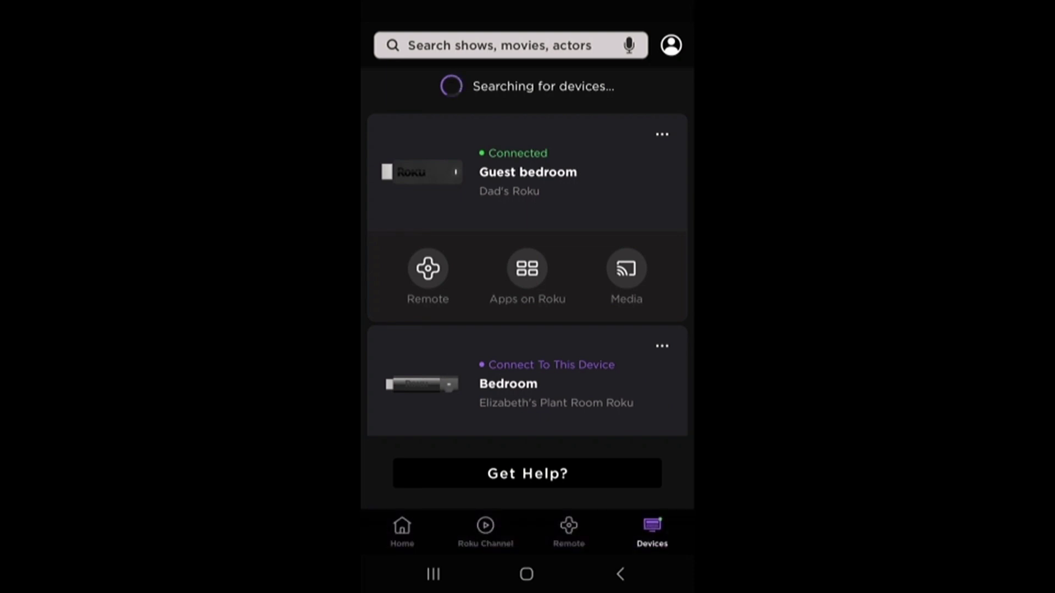
click(661, 134)
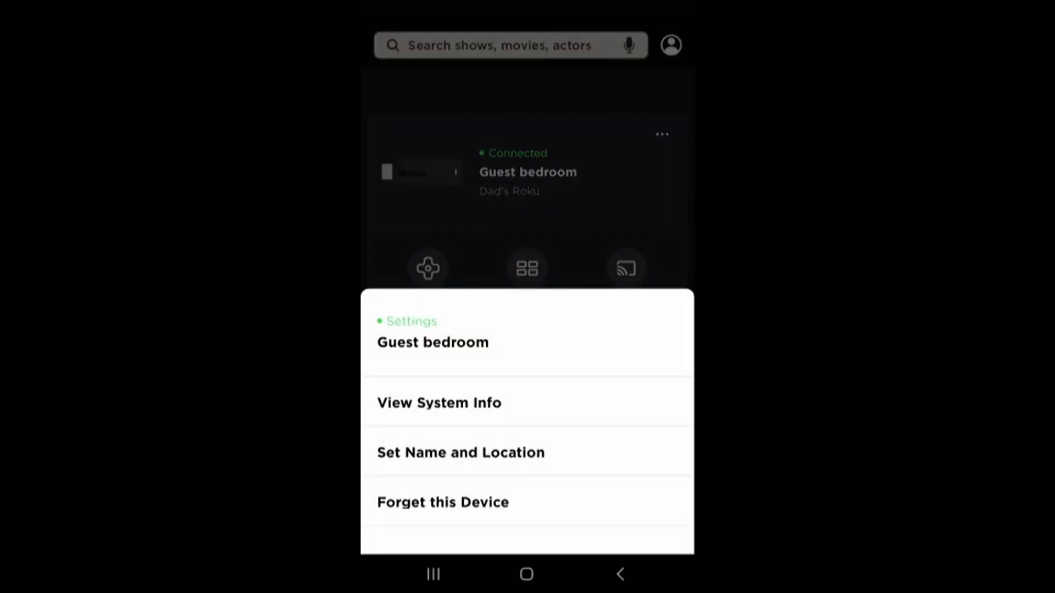
click(527, 164)
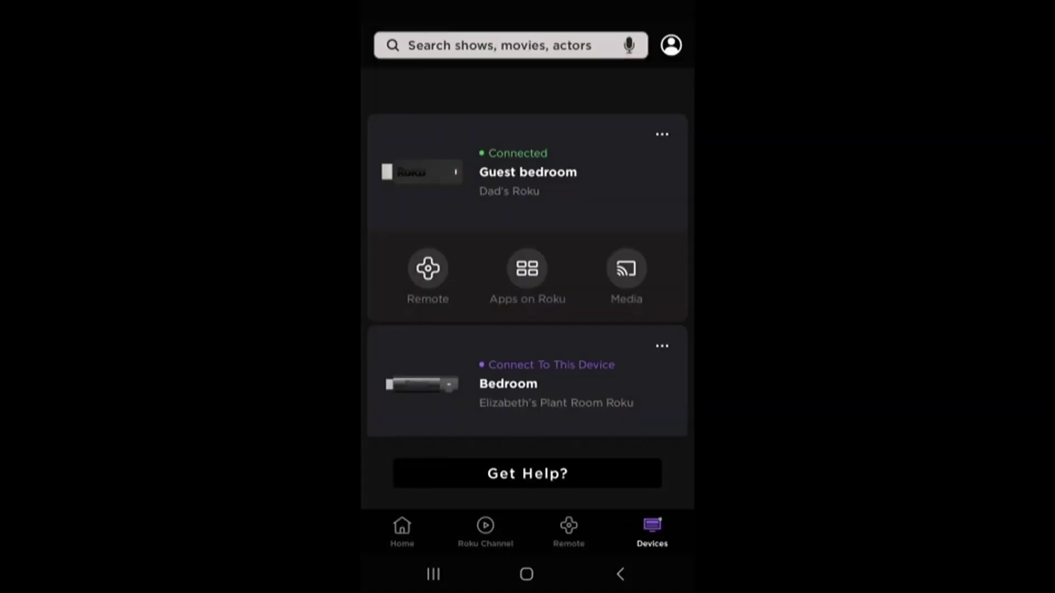
click(662, 134)
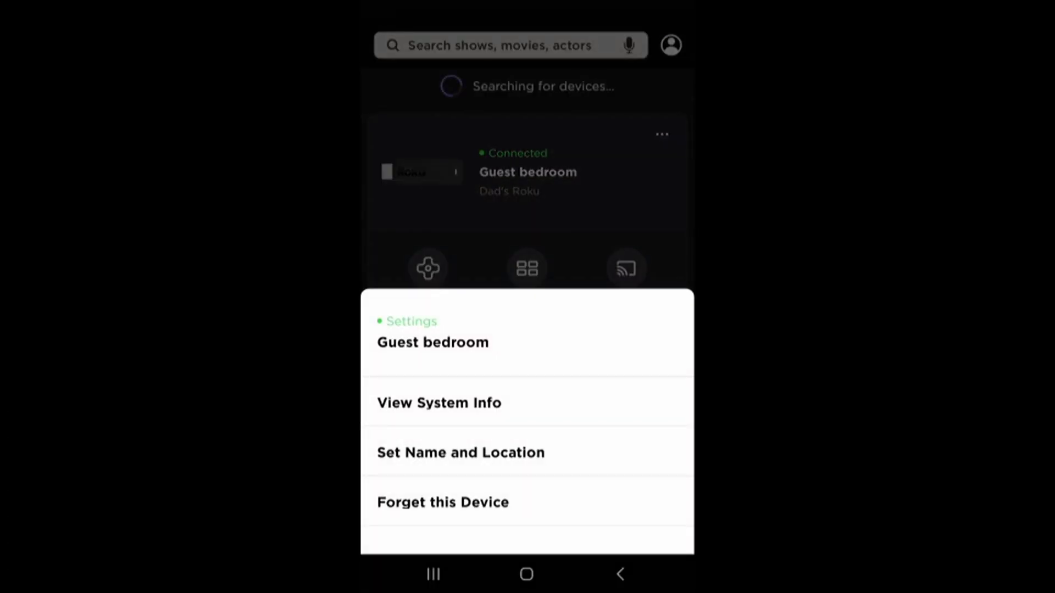
click(440, 403)
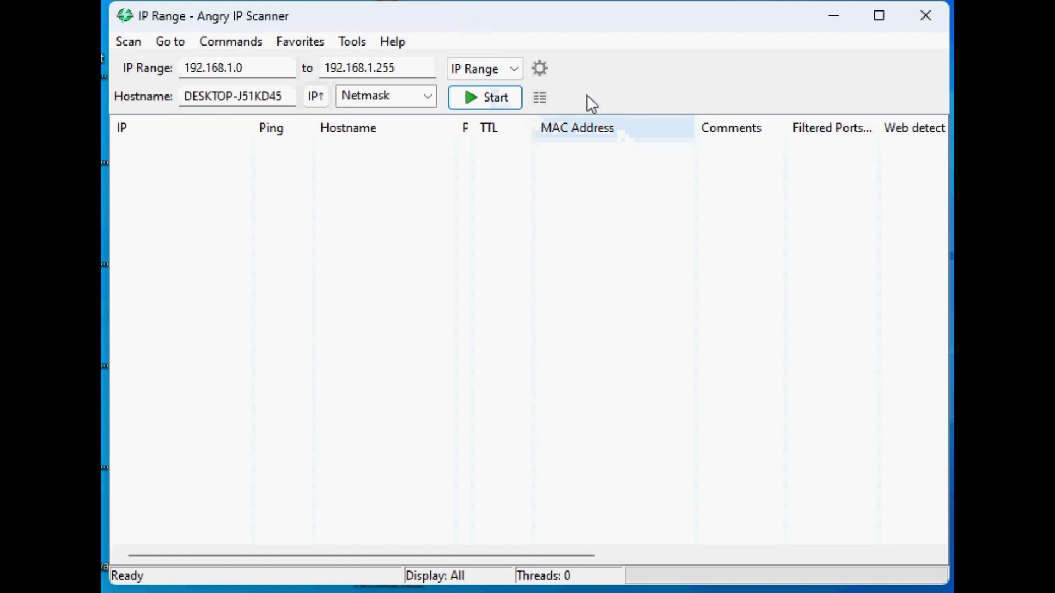
Scan the 192.168.1.0–192.168.1.255 range to 100% and review the results table
click(495, 98)
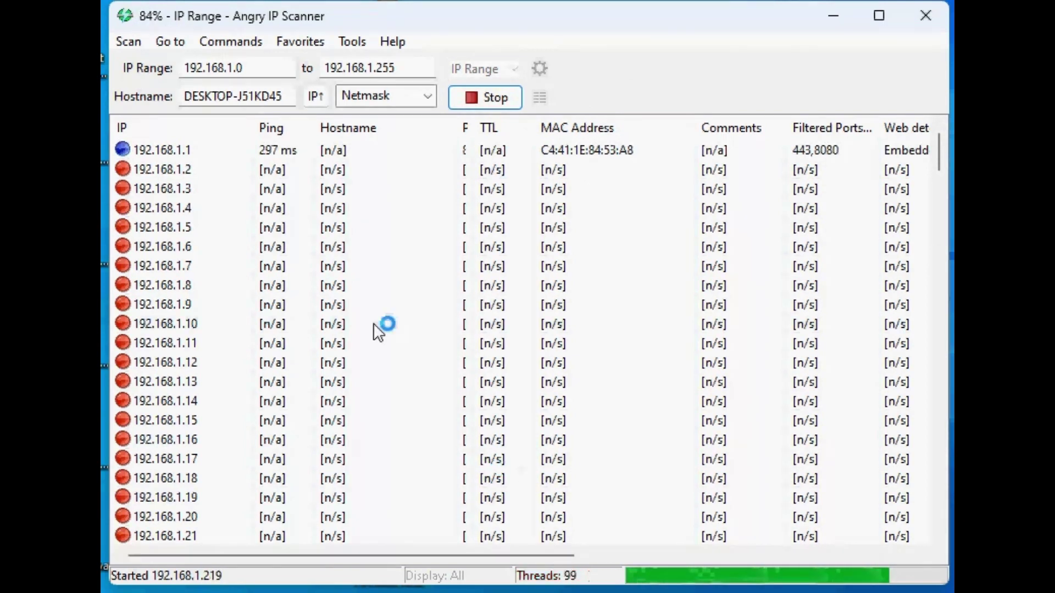
scroll(383, 274, down, 4)
scroll(383, 274, down, 6)
scroll(384, 274, down, 5)
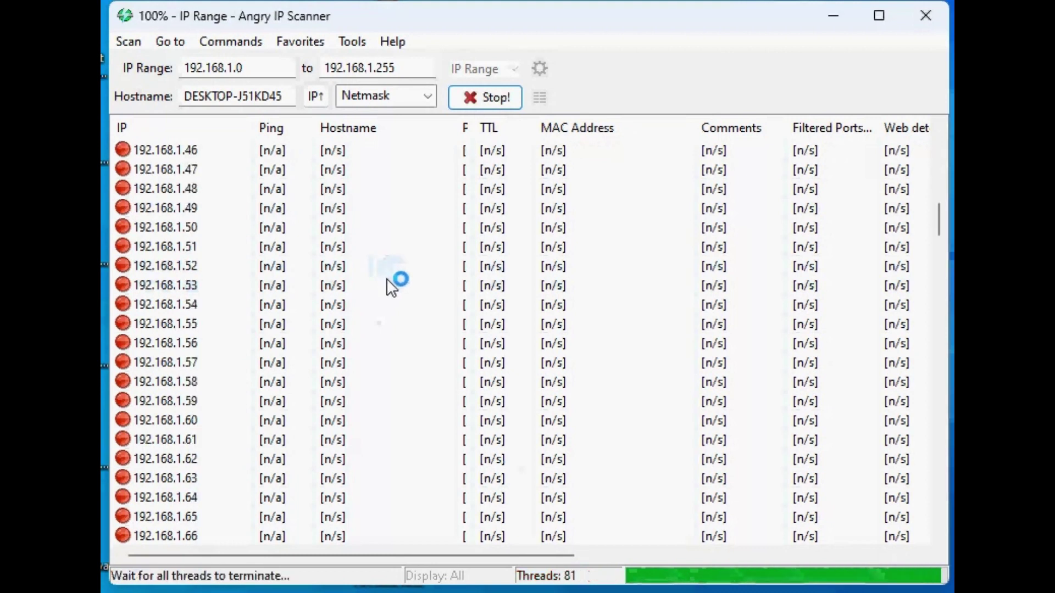
scroll(387, 278, down, 5)
scroll(404, 297, up, 9)
scroll(416, 310, up, 8)
click(416, 306)
scroll(415, 310, up, 5)
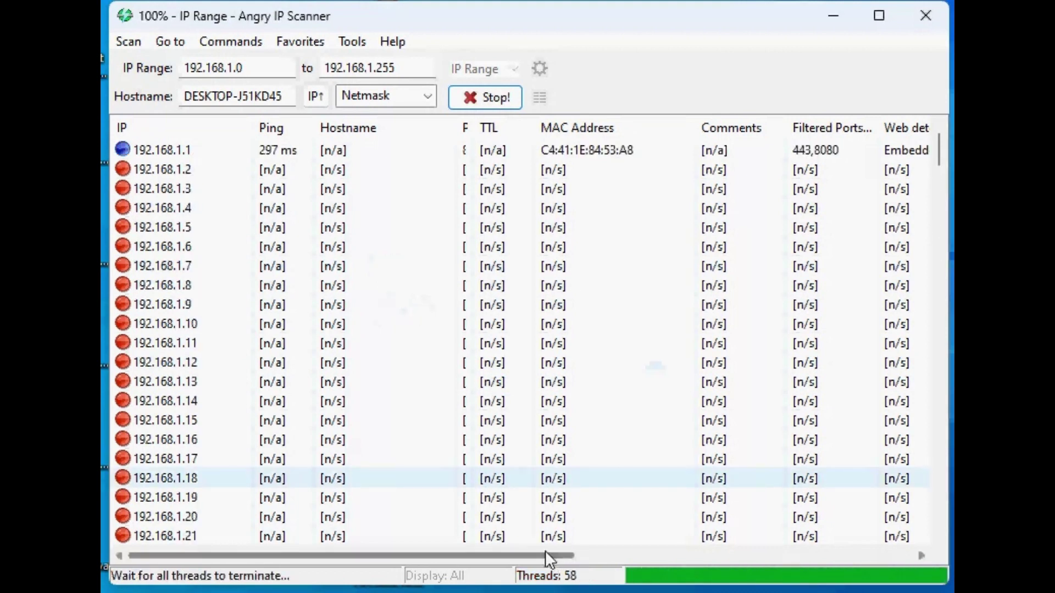
drag(545, 554, 831, 554)
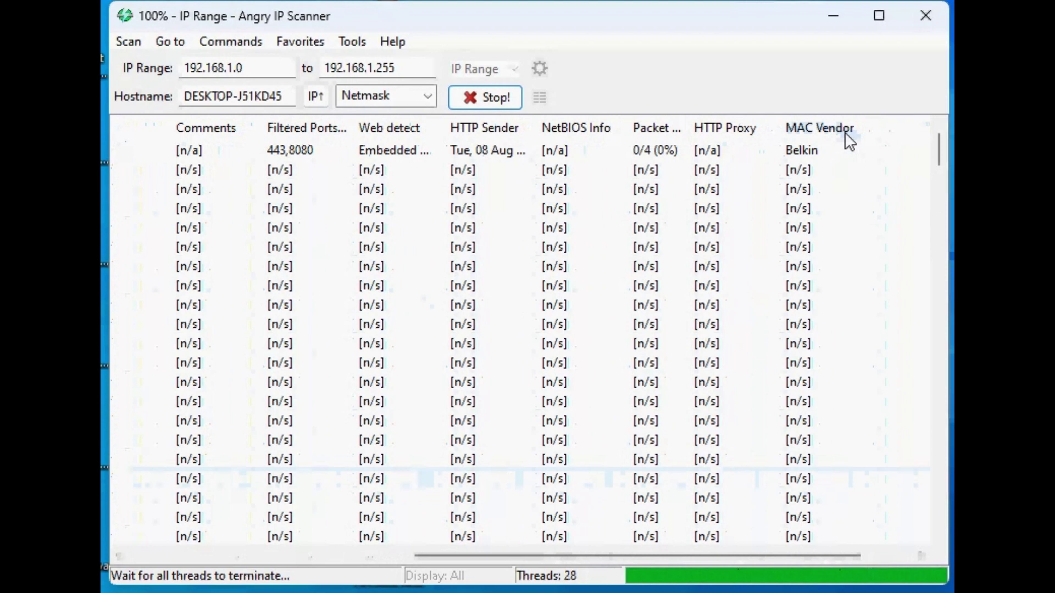
Sort results by MAC Vendor and select the Roku host at 192.168.1.103
right_click(849, 136)
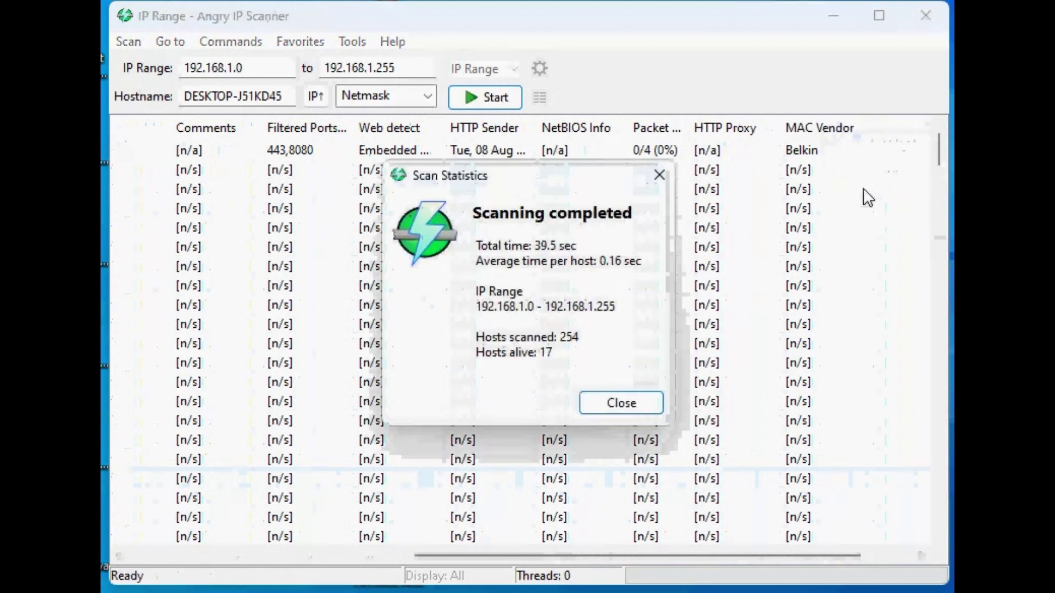
click(622, 402)
right_click(822, 145)
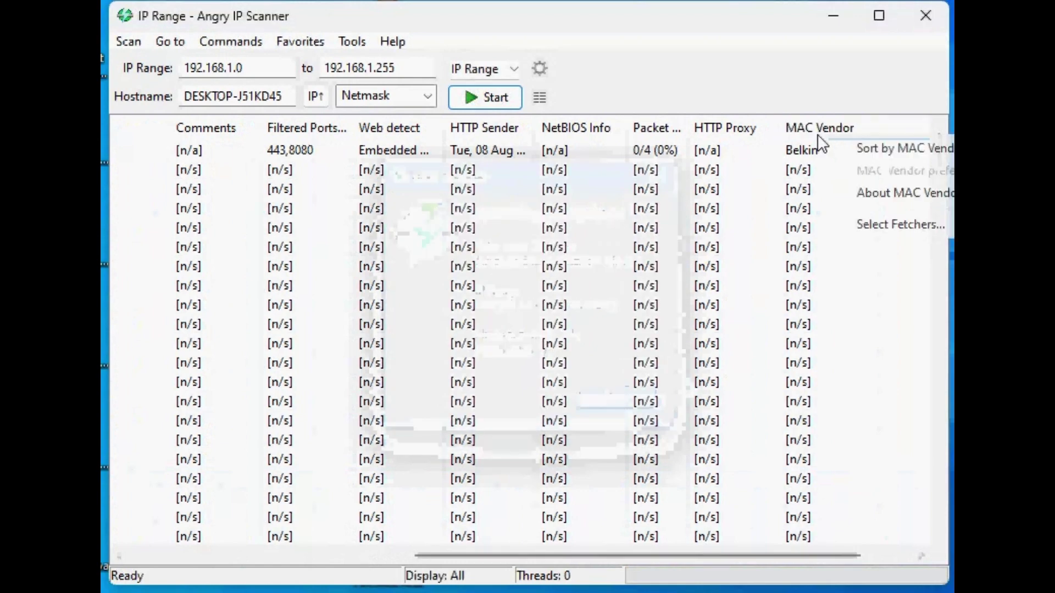
click(901, 152)
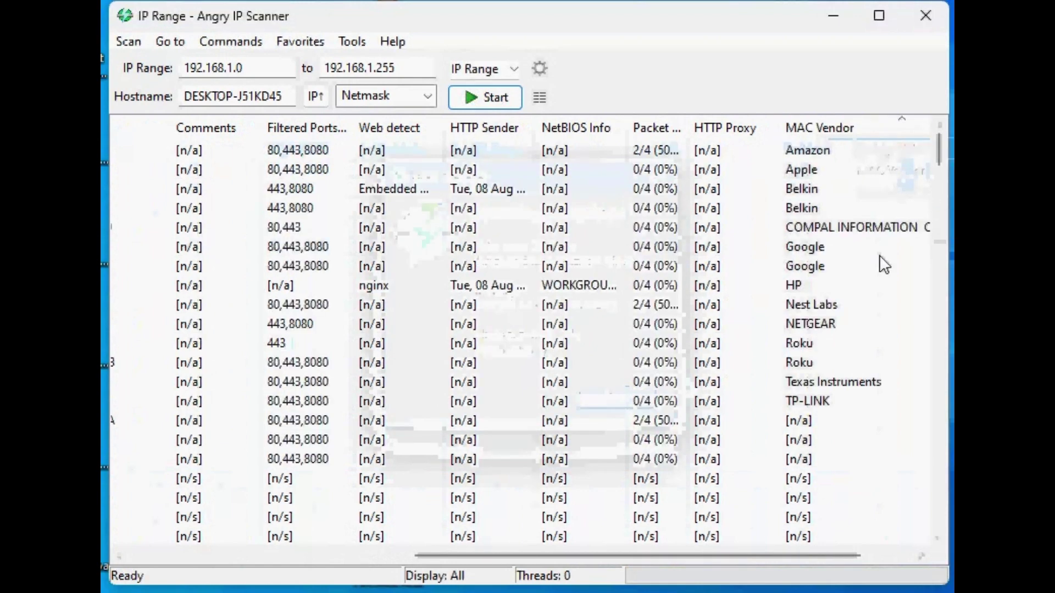
click(869, 343)
drag(758, 556, 416, 560)
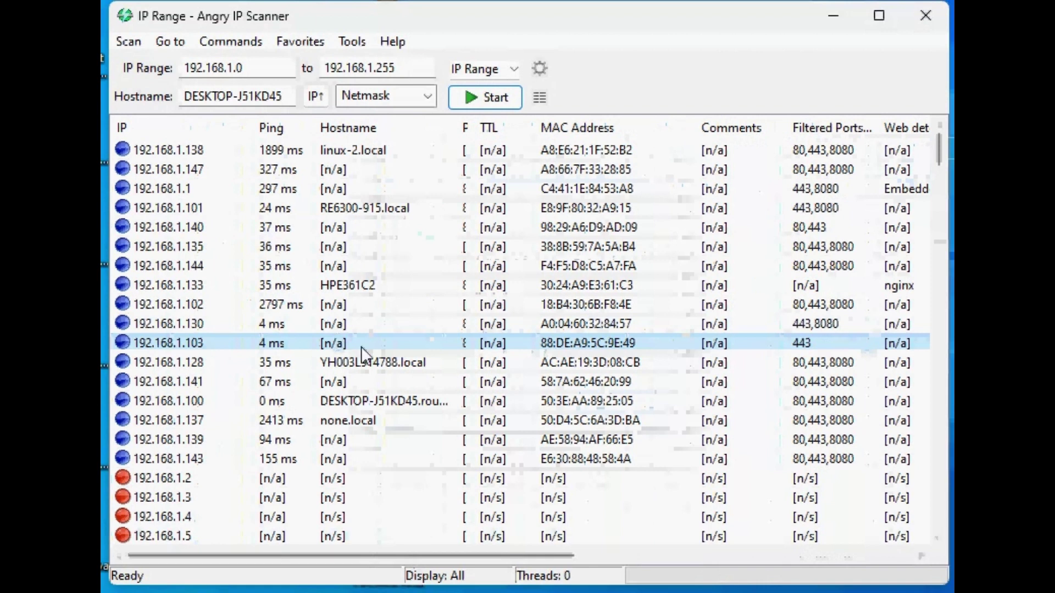
click(202, 363)
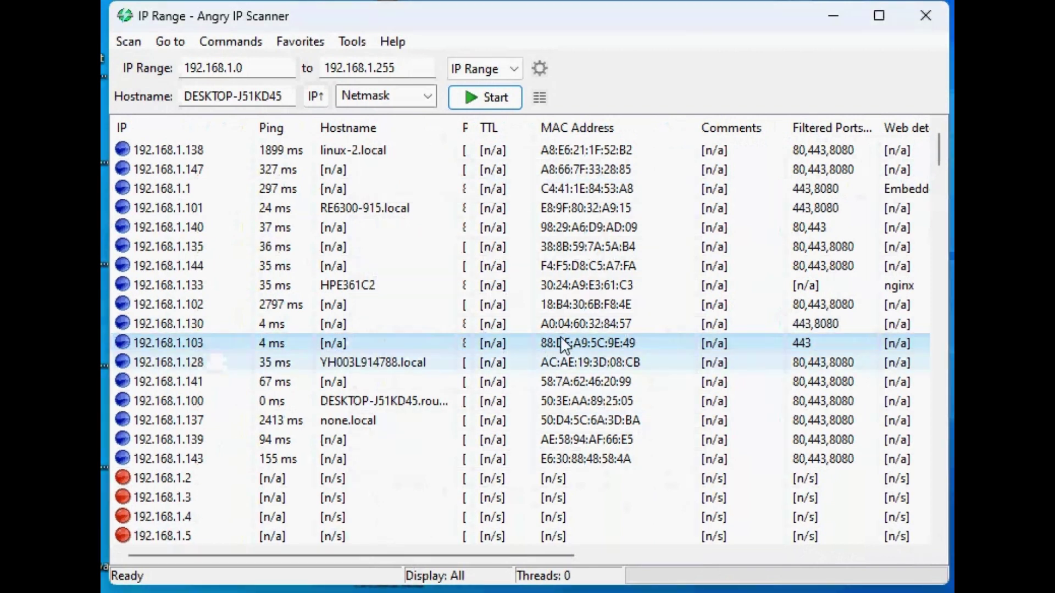